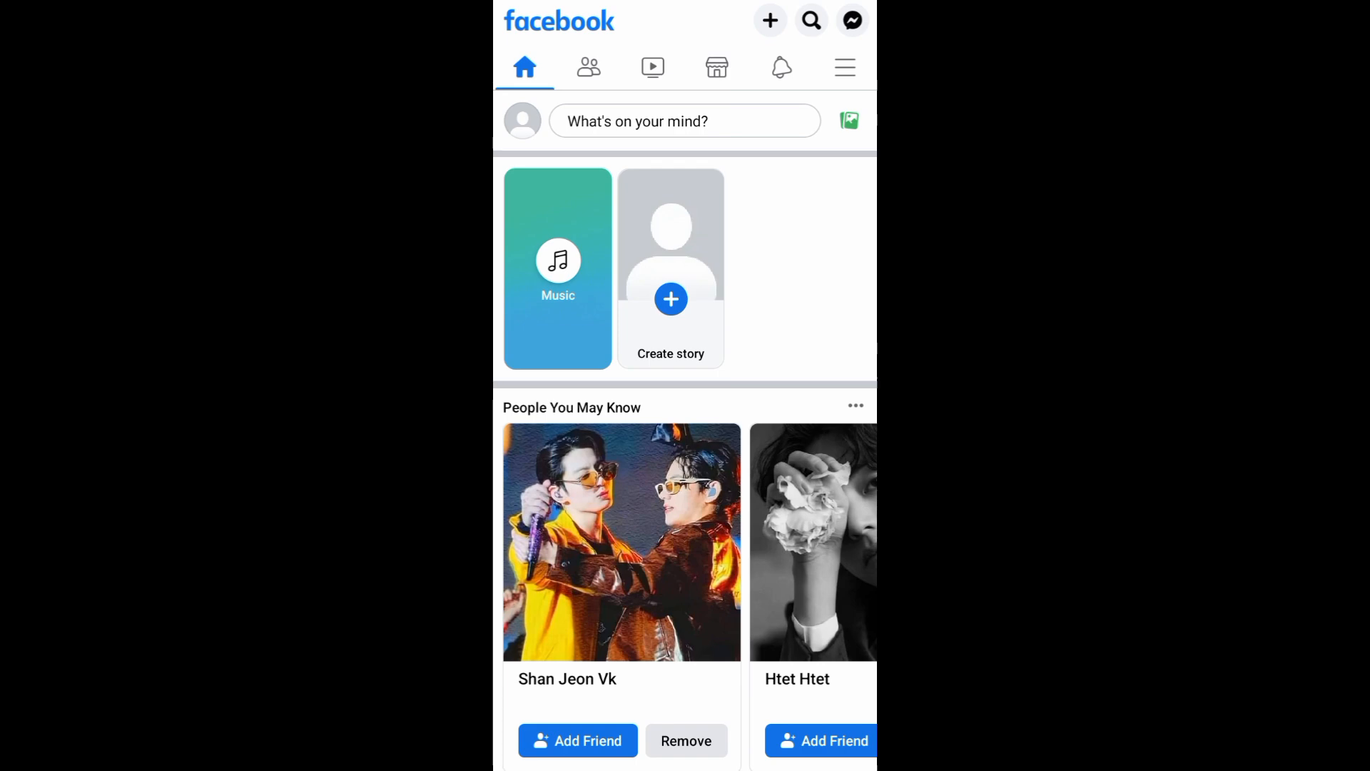
left_click(845, 68)
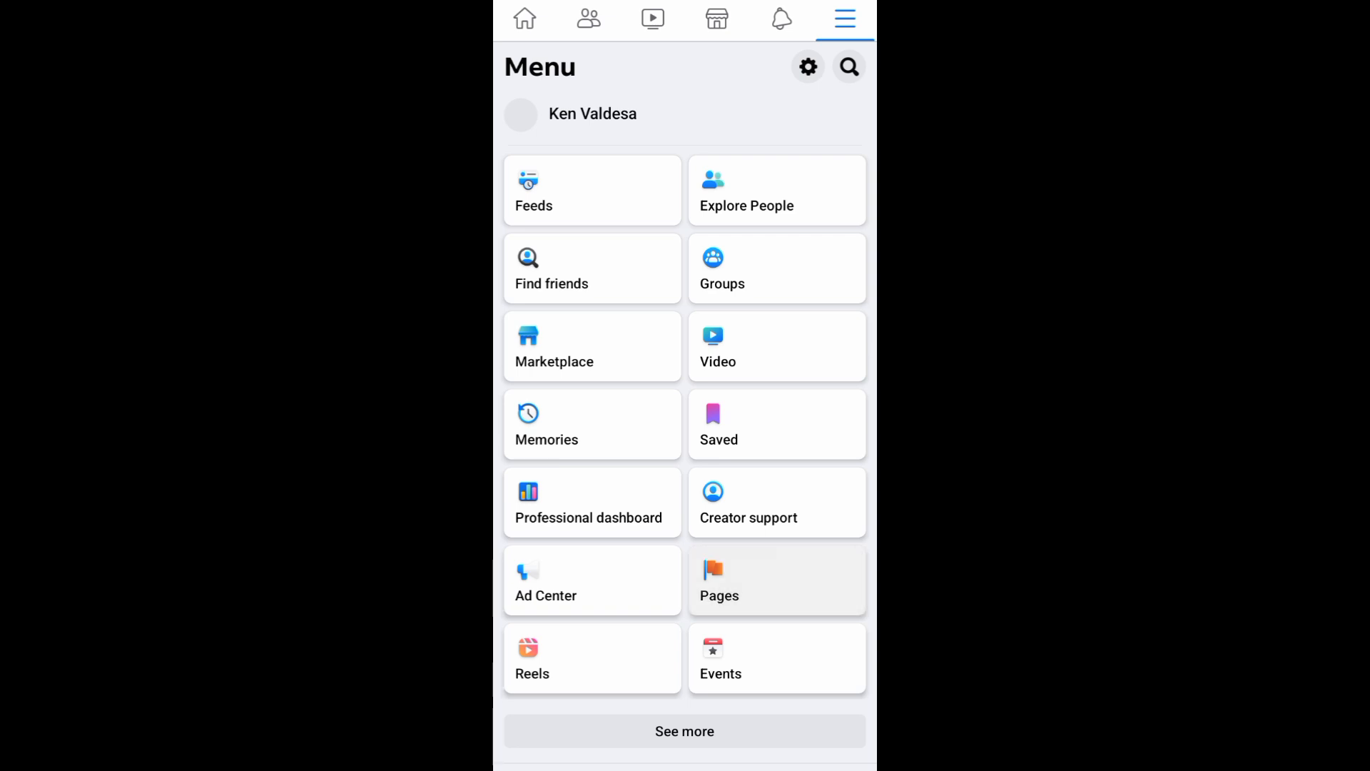
scroll(685, 429, "down", 5)
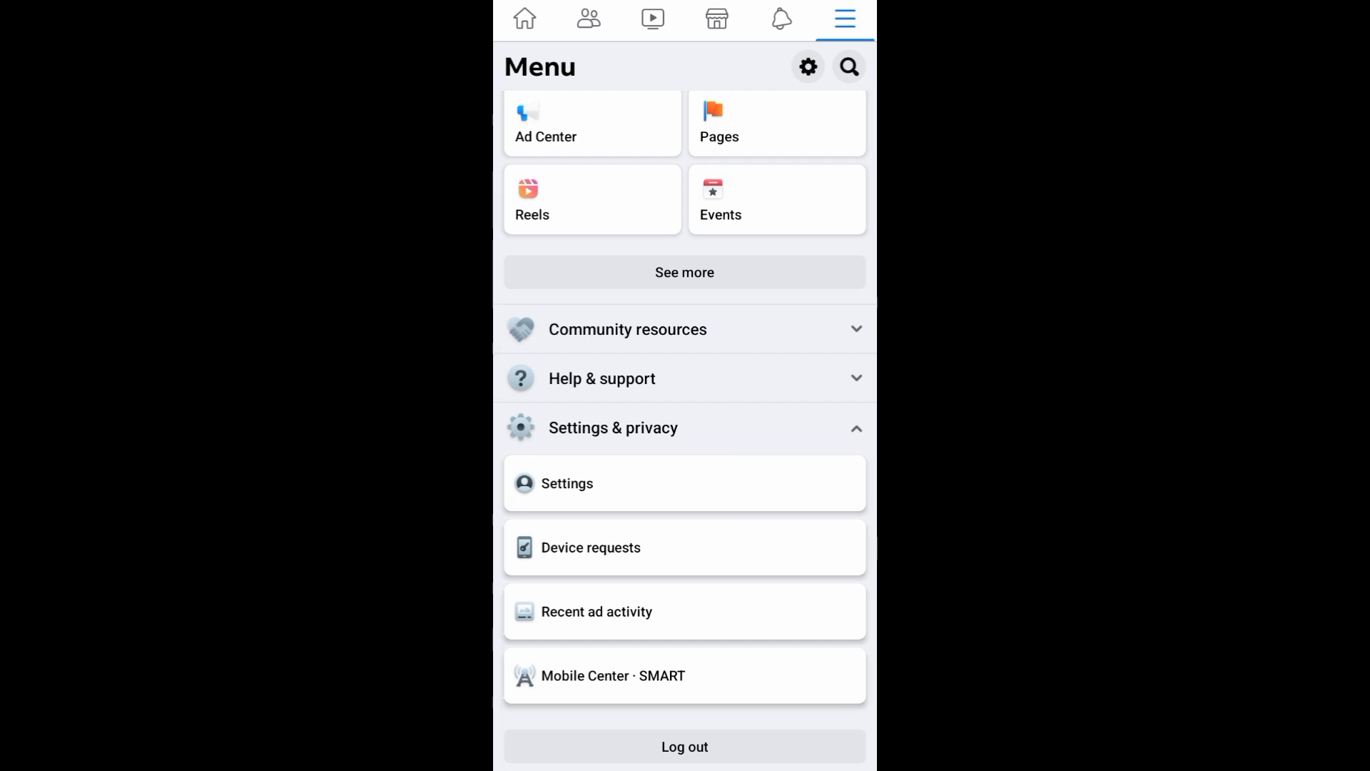
left_click(613, 427)
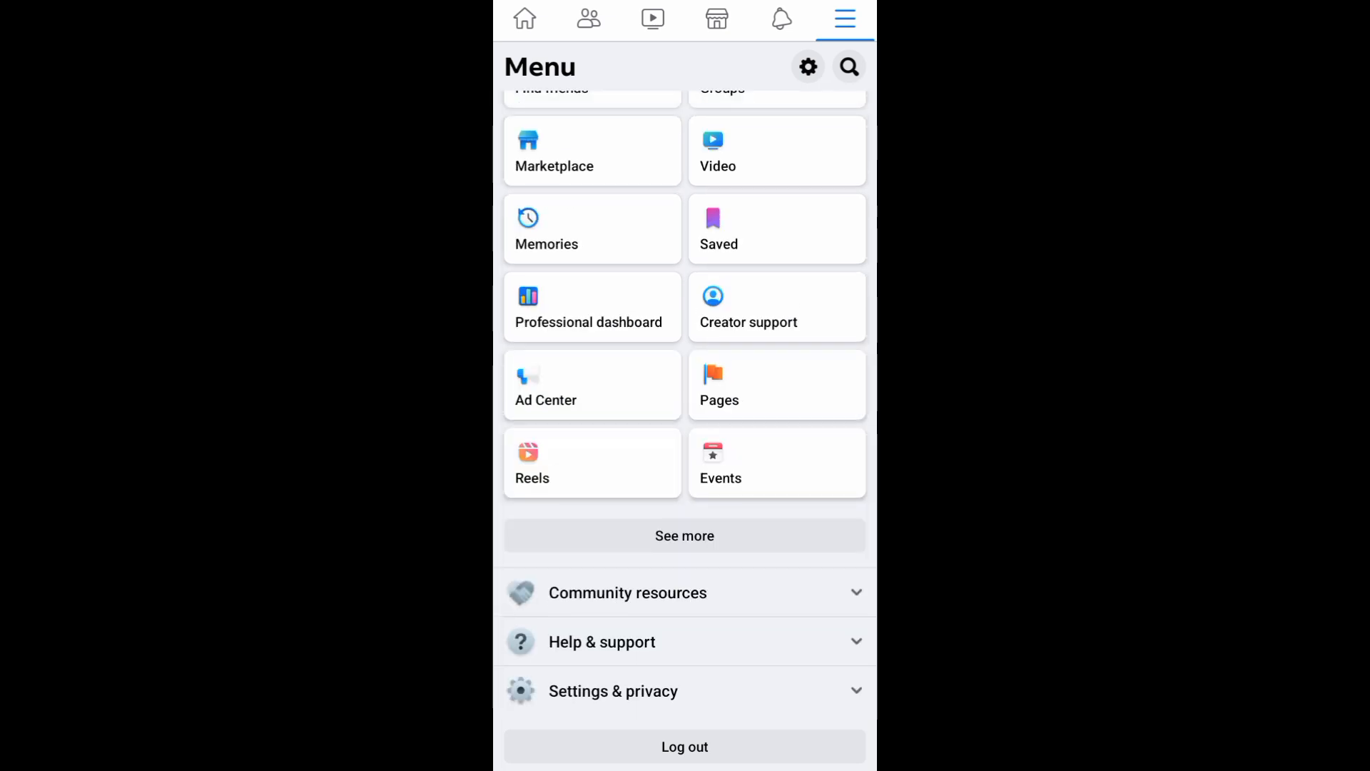
left_click(613, 692)
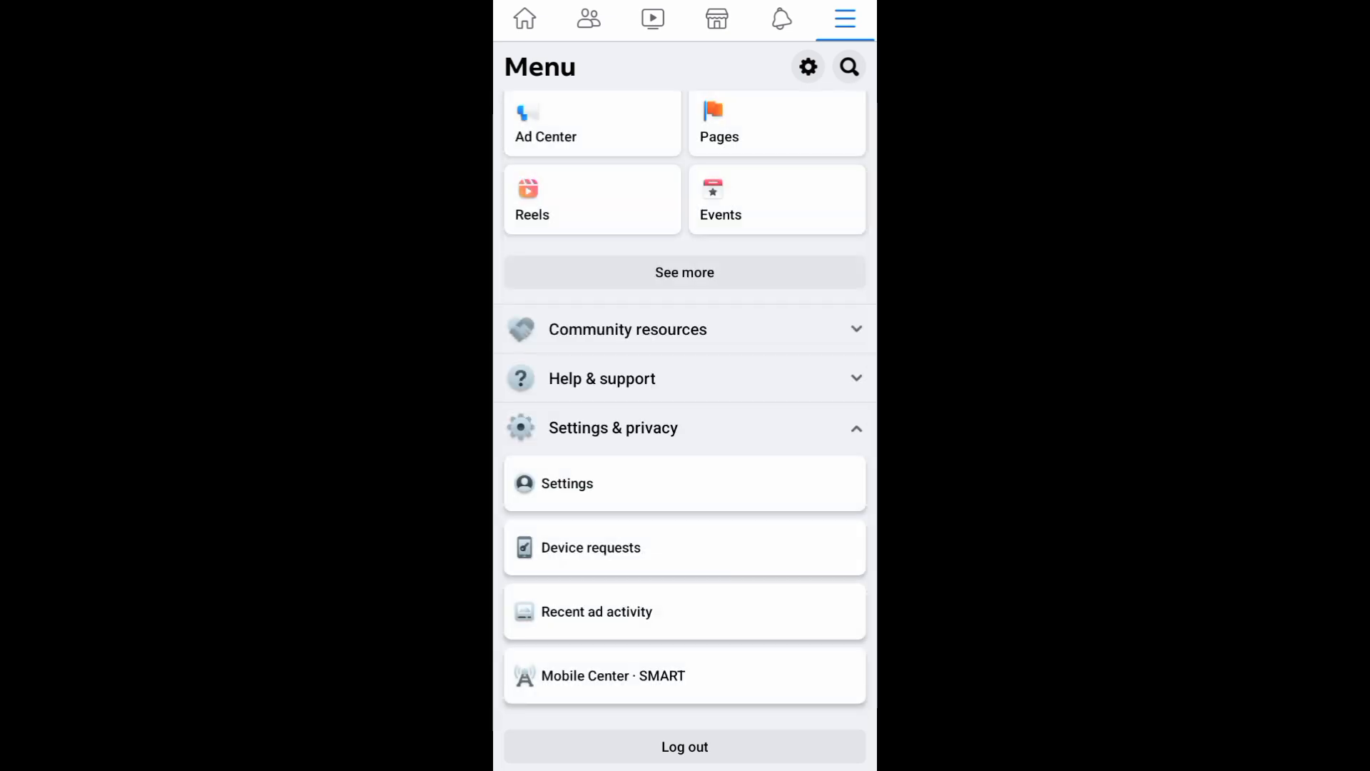
Go into Settings from the expanded Settings & privacy menu
left_click(569, 483)
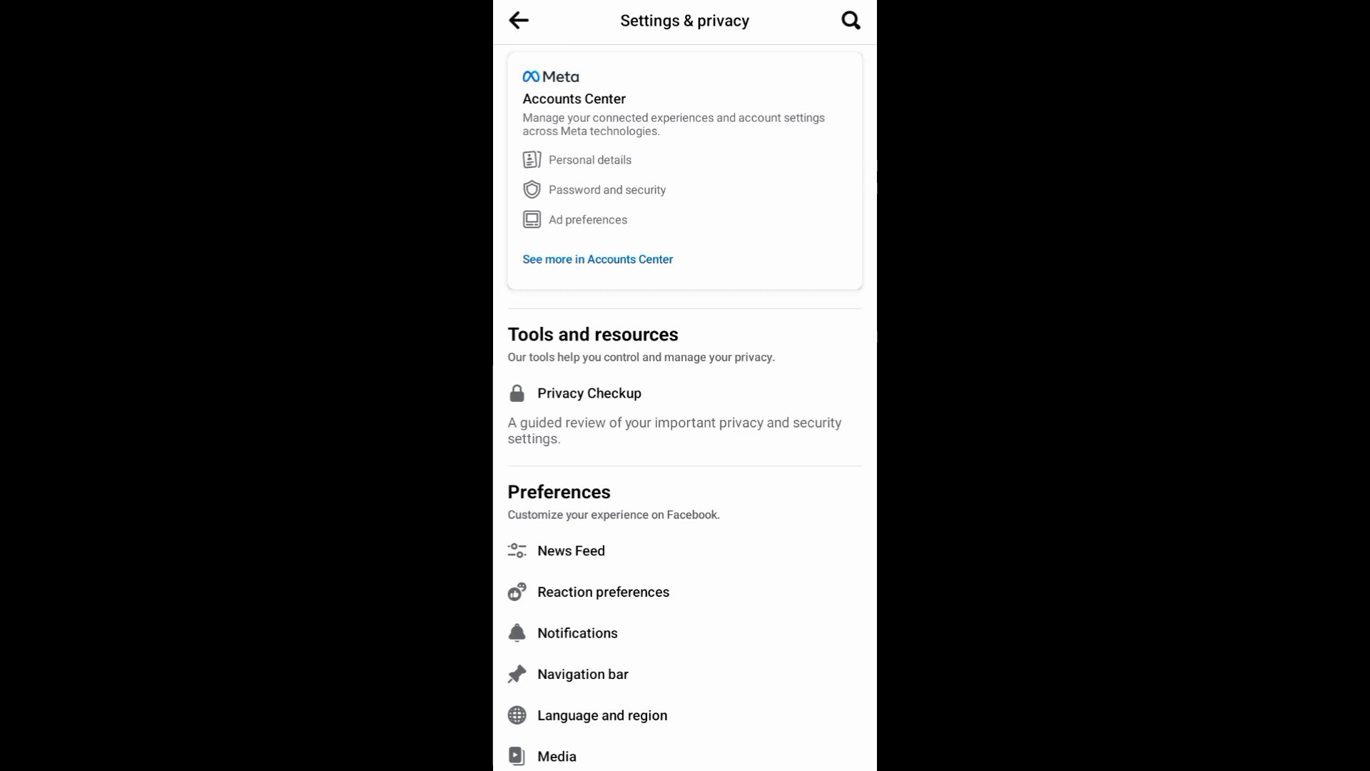
Choose News Feed under Preferences to reach the What's in your Feed options
left_click(570, 551)
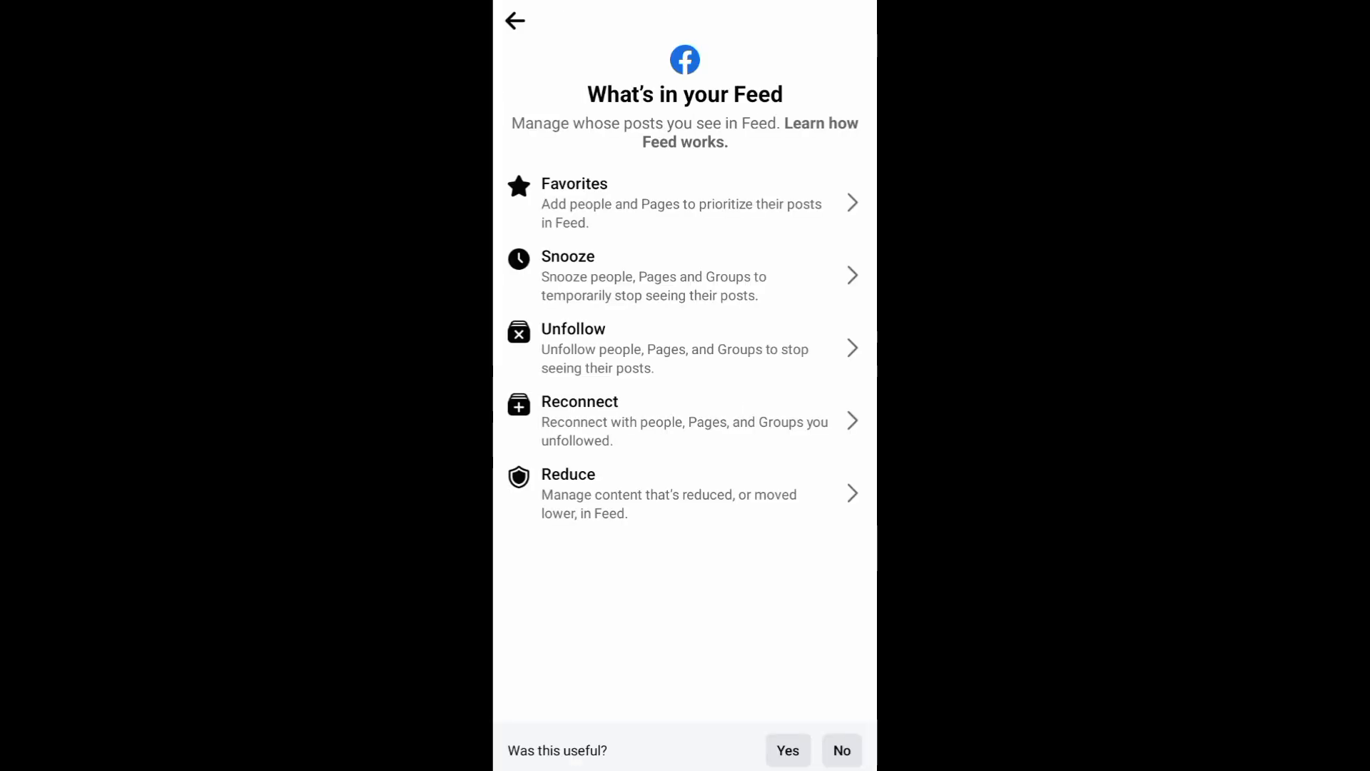